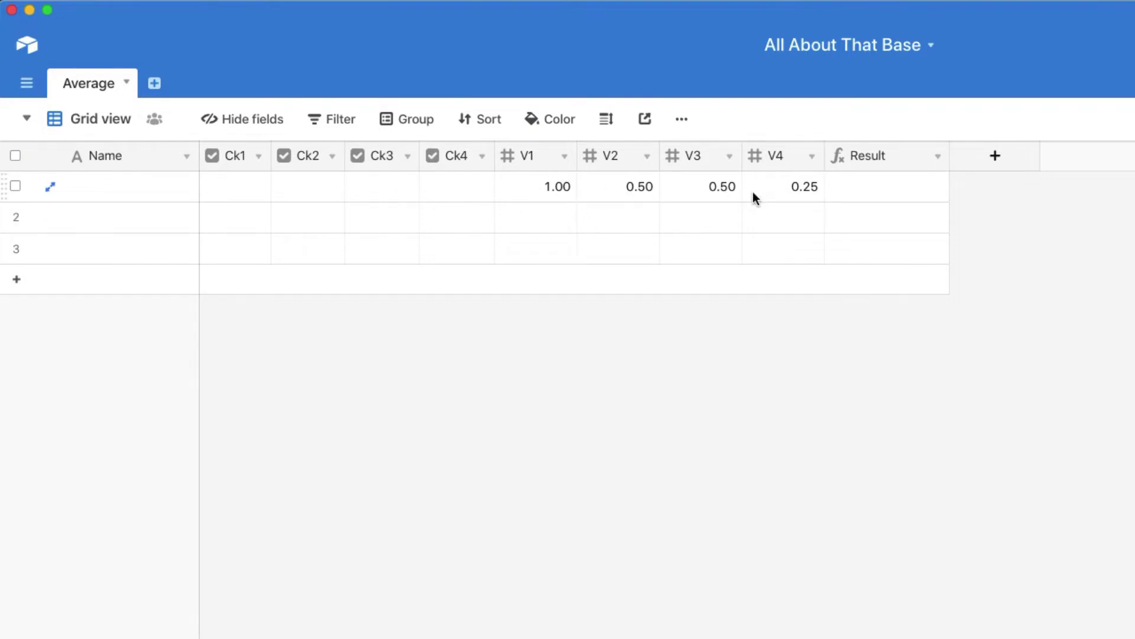
# Tick Ck1 and Ck3 in the first record so Result shows 0.750.
pyautogui.click(237, 187)
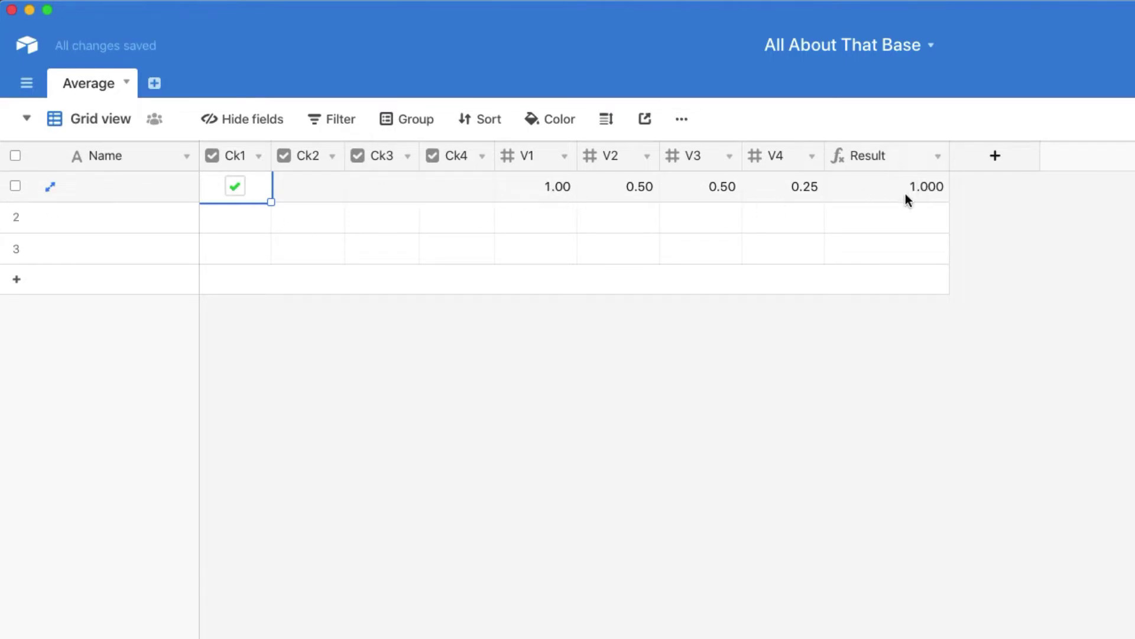
pyautogui.click(387, 191)
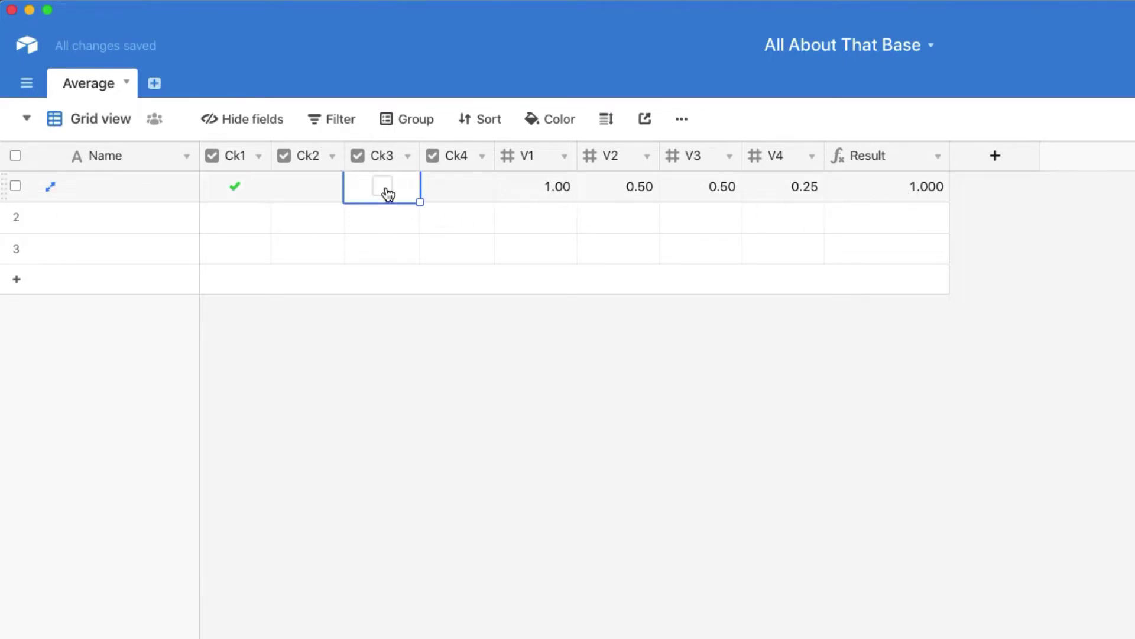
pyautogui.click(386, 188)
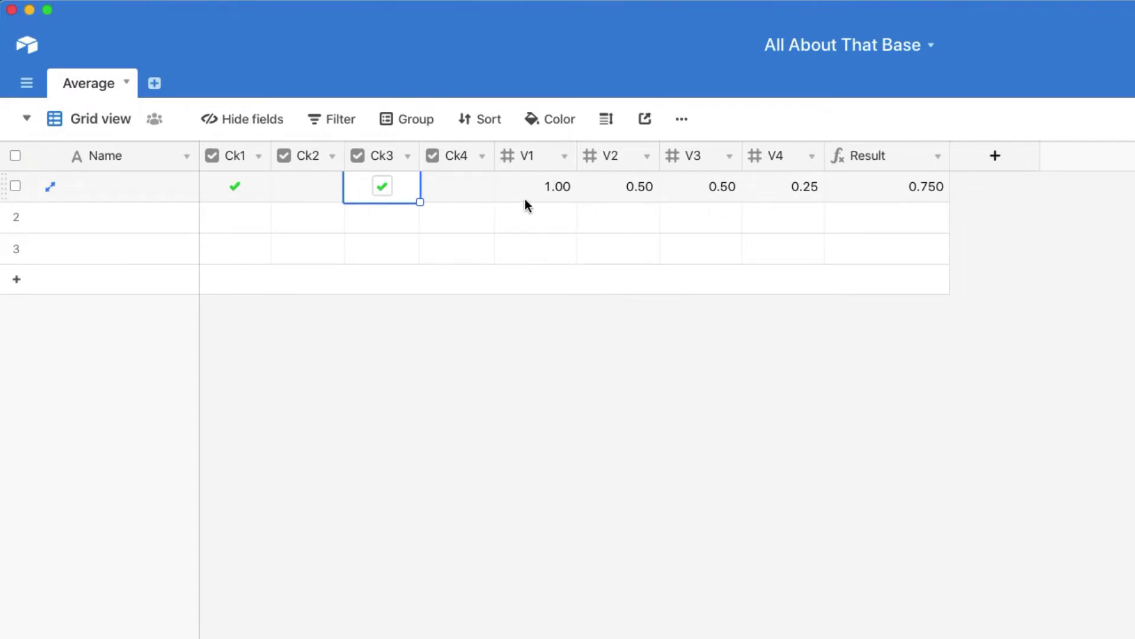
# Scroll through the Result field's nested IF formula, then switch to formulas.txt in BBEdit.
pyautogui.doubleClick(885, 156)
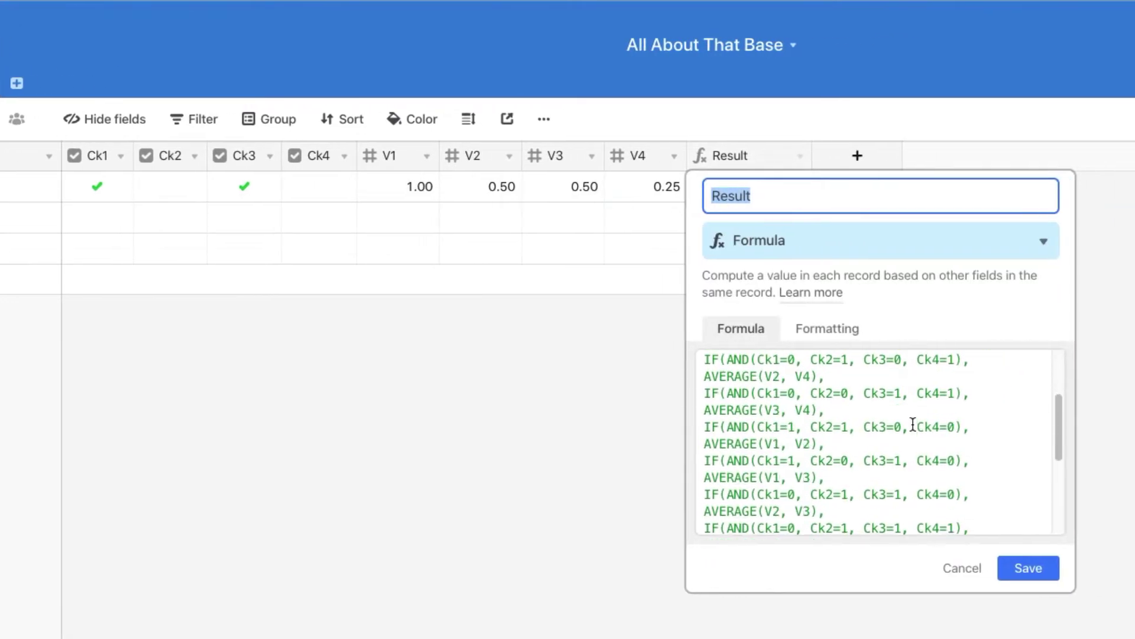
pyautogui.scroll(-3, 913, 424)
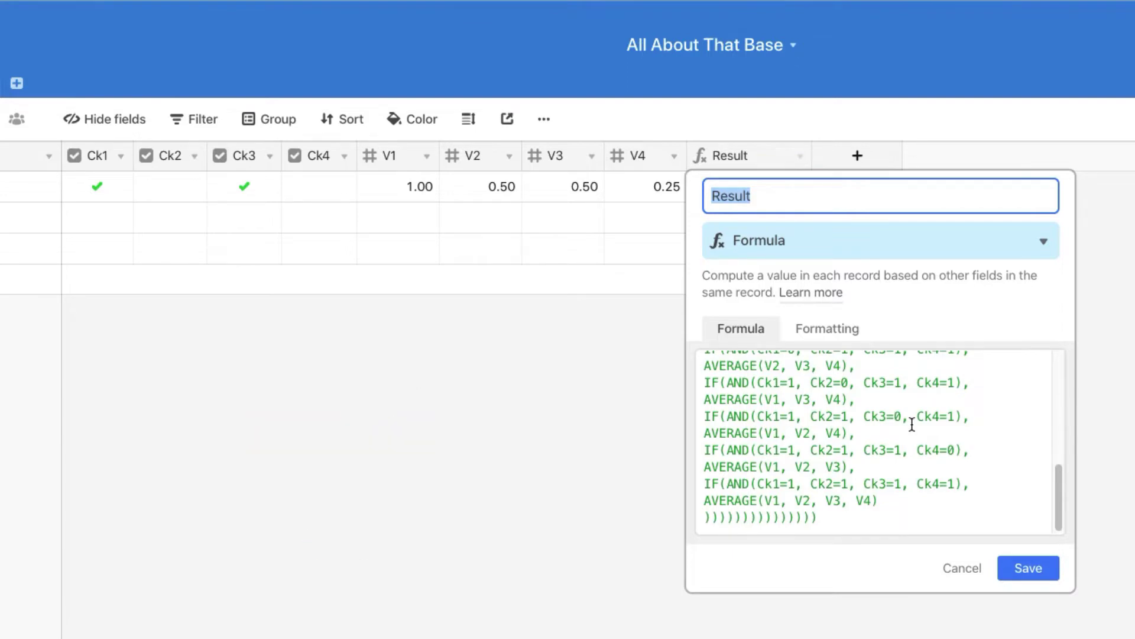
pyautogui.press('super+Tab')
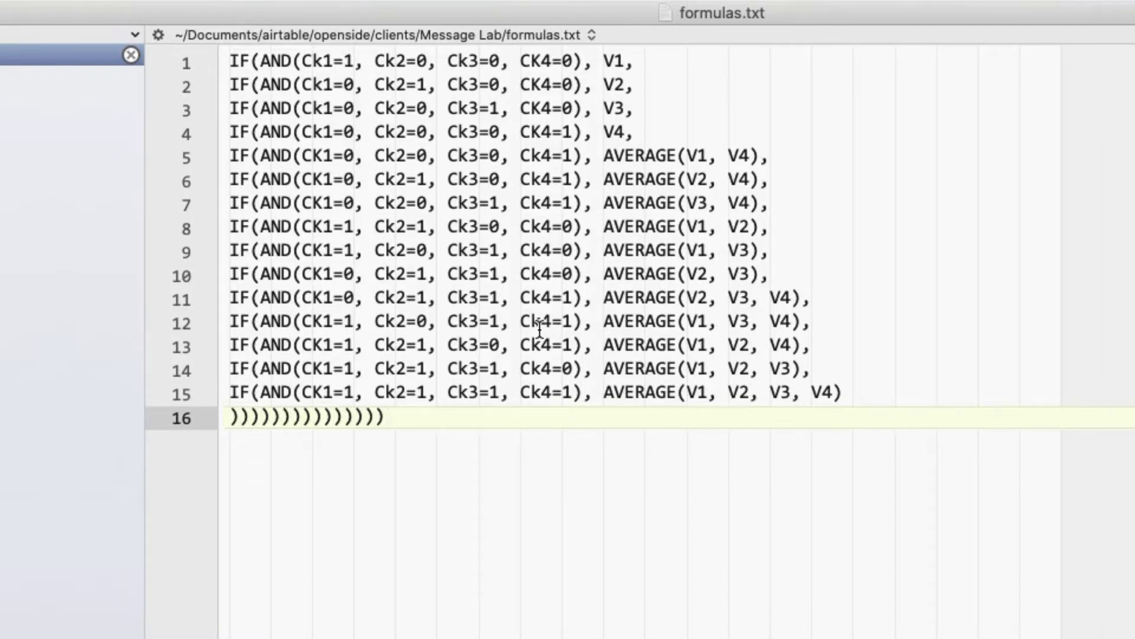
# Below line 16, add an AVERAGE( ) skeleton with an empty line between its parentheses.
pyautogui.press('Return')
pyautogui.press('Return')
pyautogui.press('Return')
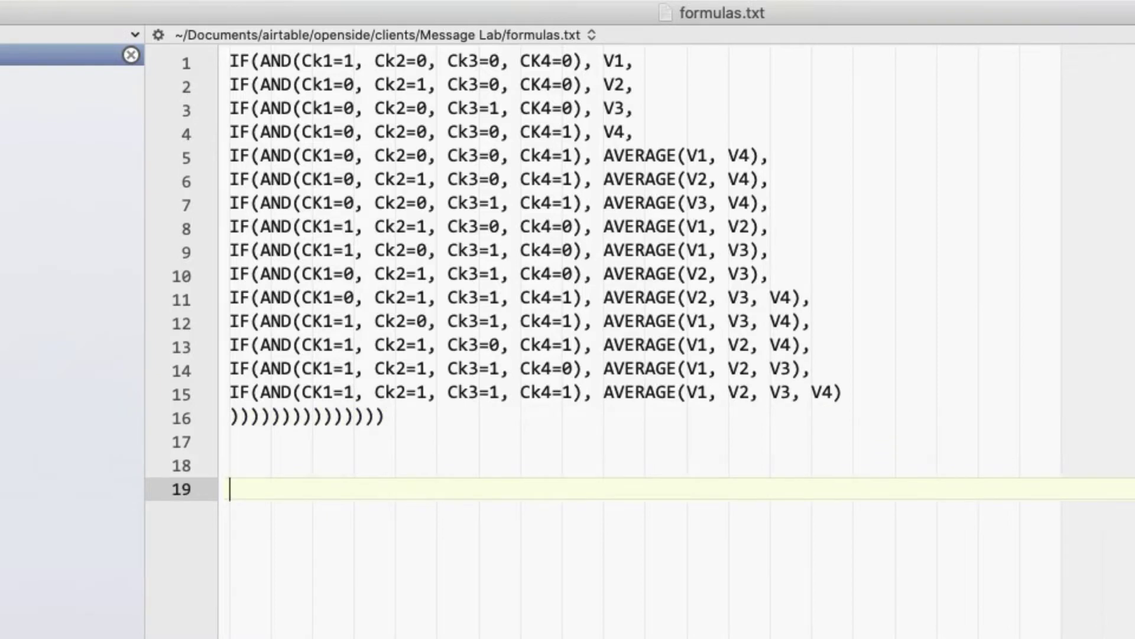
pyautogui.write('AVERAGE')
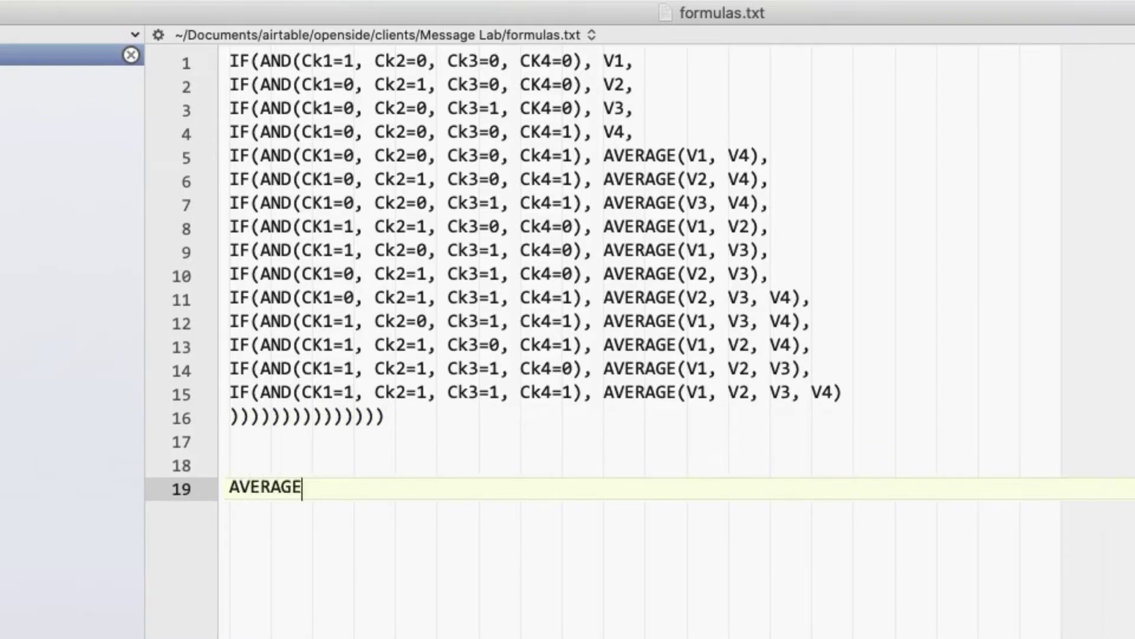
pyautogui.write('(')
pyautogui.press('Return')
pyautogui.press('Up')
pyautogui.press('super+Right')
pyautogui.press('Return')
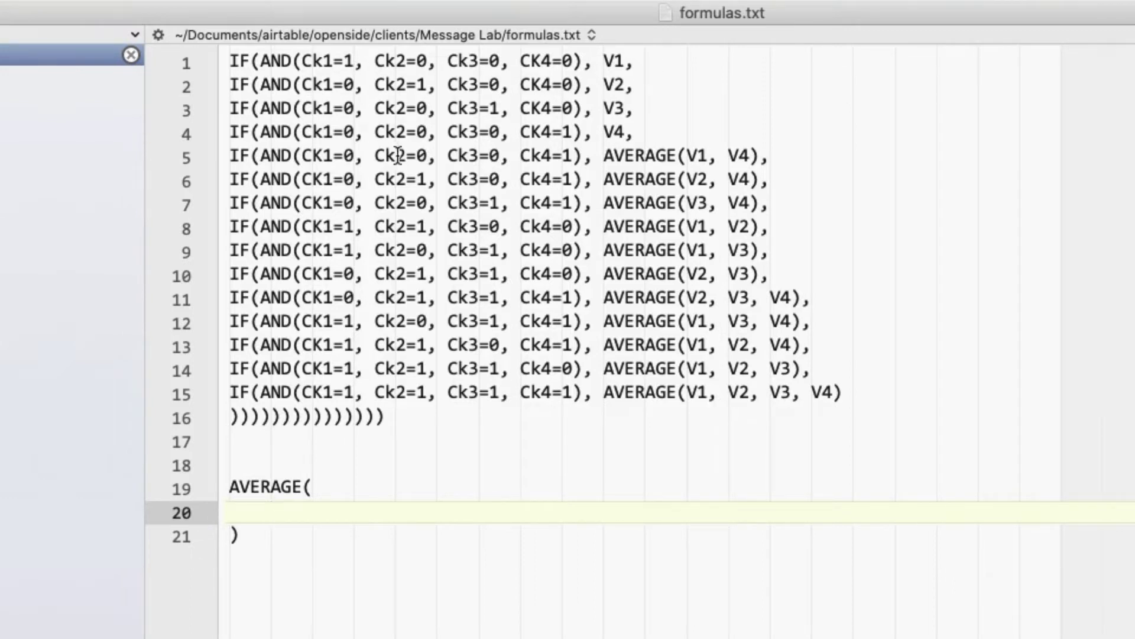
# Type IF(Ck1, V1), as the first AVERAGE argument.
pyautogui.write('IF(CK1')
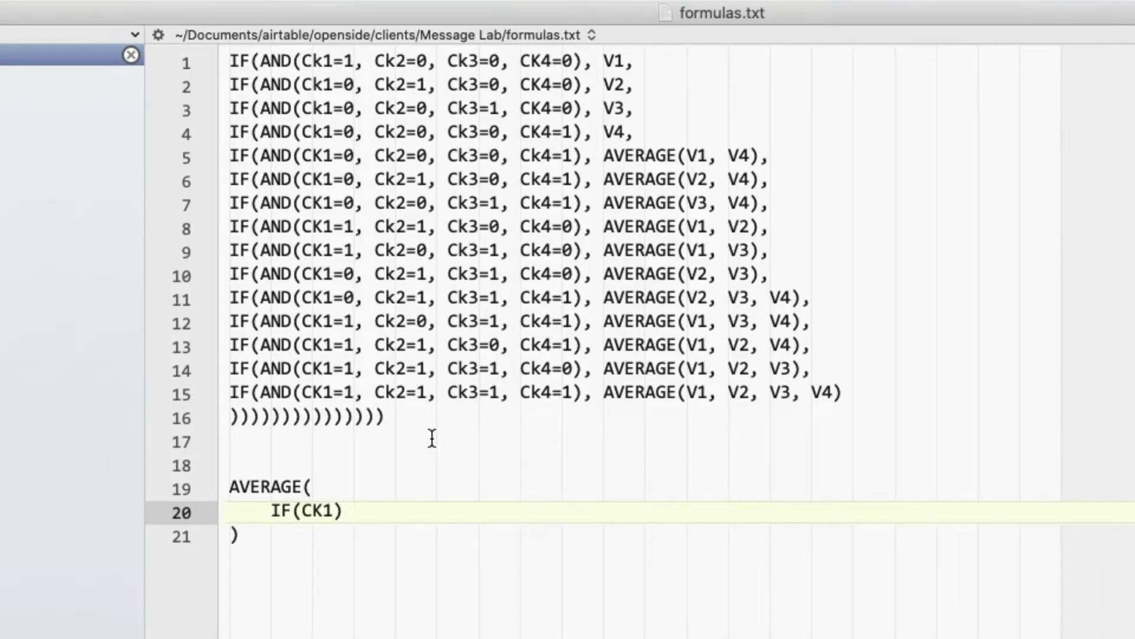
pyautogui.write(', V1')
pyautogui.press('Right')
pyautogui.write(',')
pyautogui.press('Return')
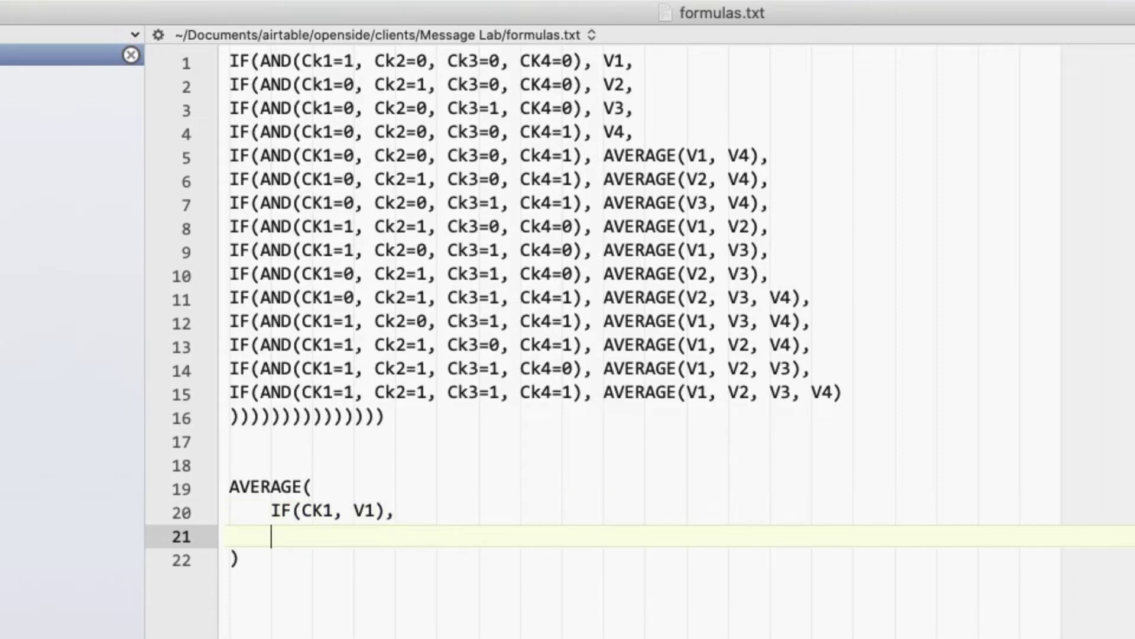
# Add IF(Ck2, V2), on the next line, correcting CK2 to Ck2.
pyautogui.write('IF(CK2')
pyautogui.press('Left')
pyautogui.press('Left')
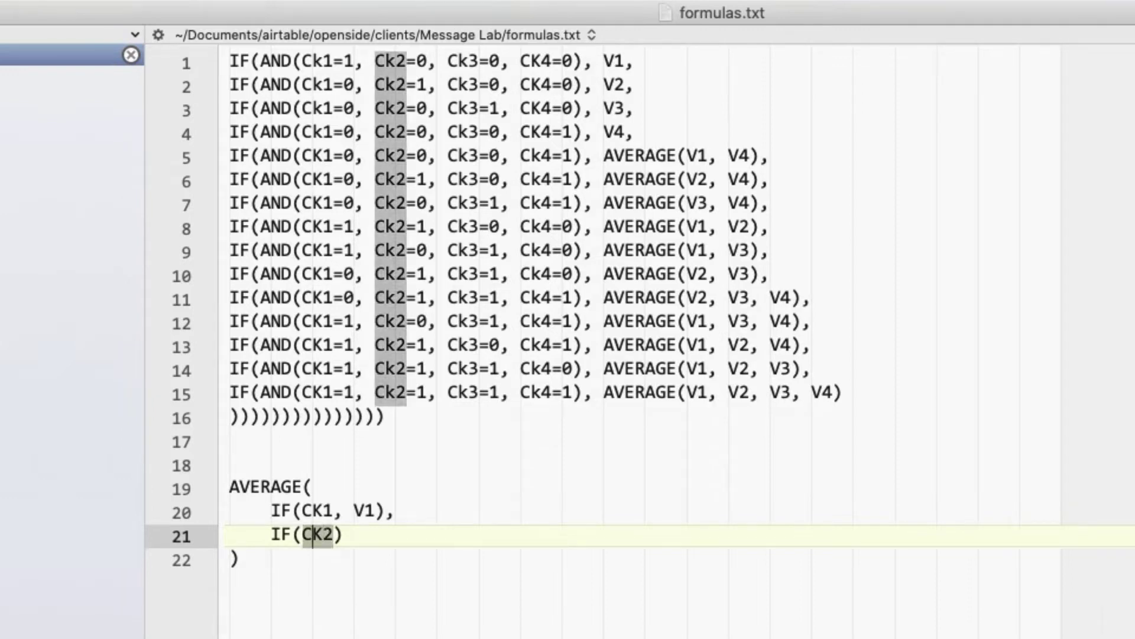
pyautogui.press('Delete')
pyautogui.write('k')
pyautogui.press('Up')
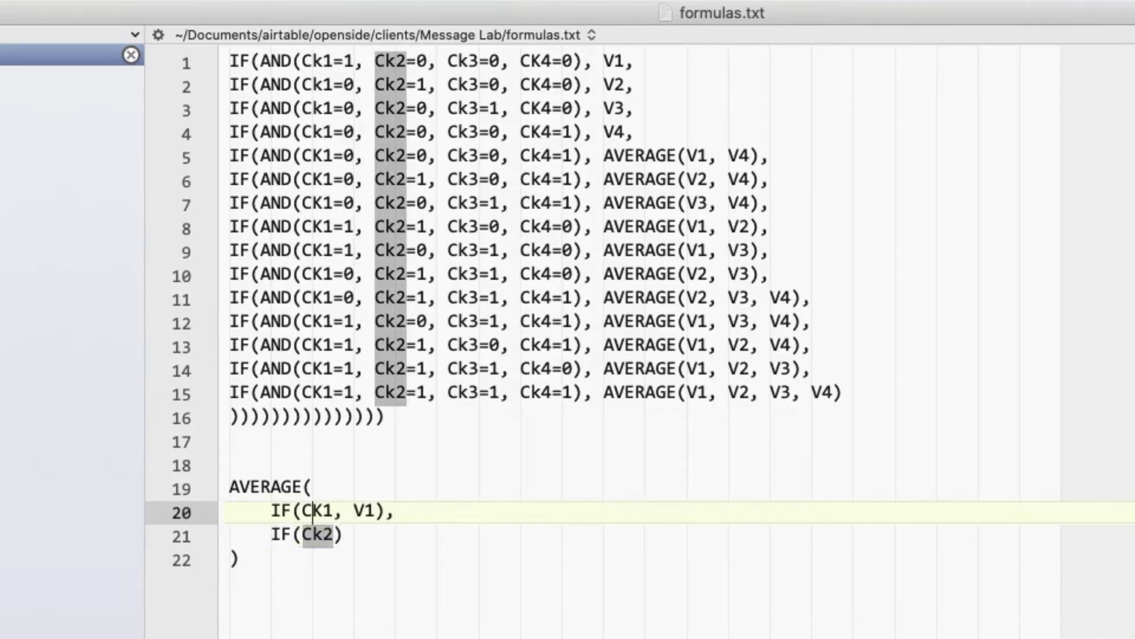
pyautogui.press('Down')
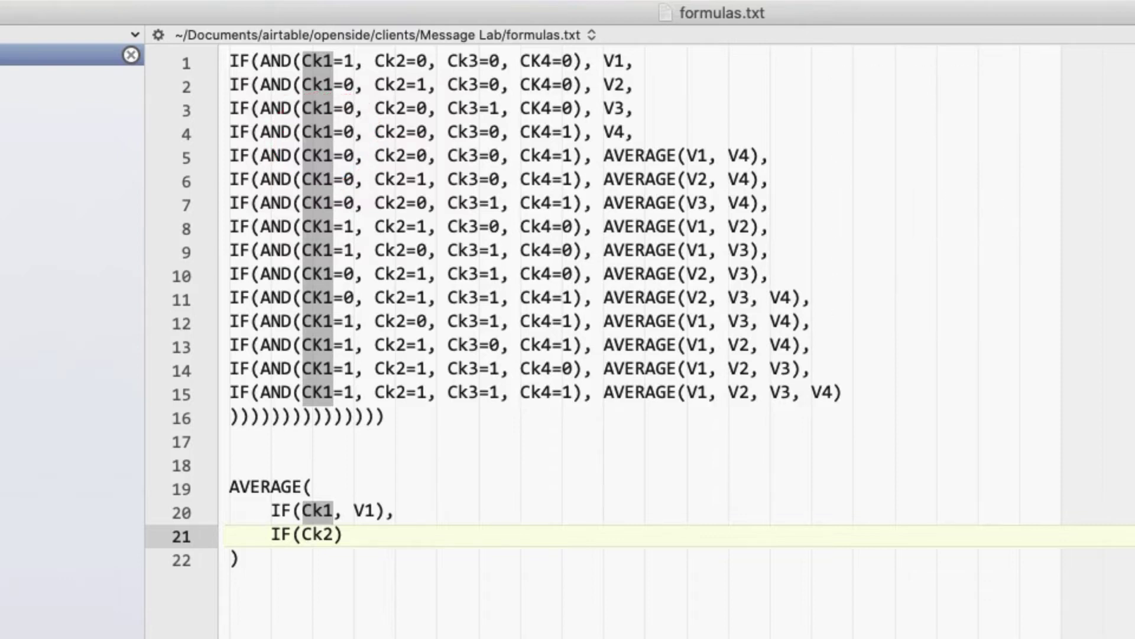
pyautogui.write(', V')
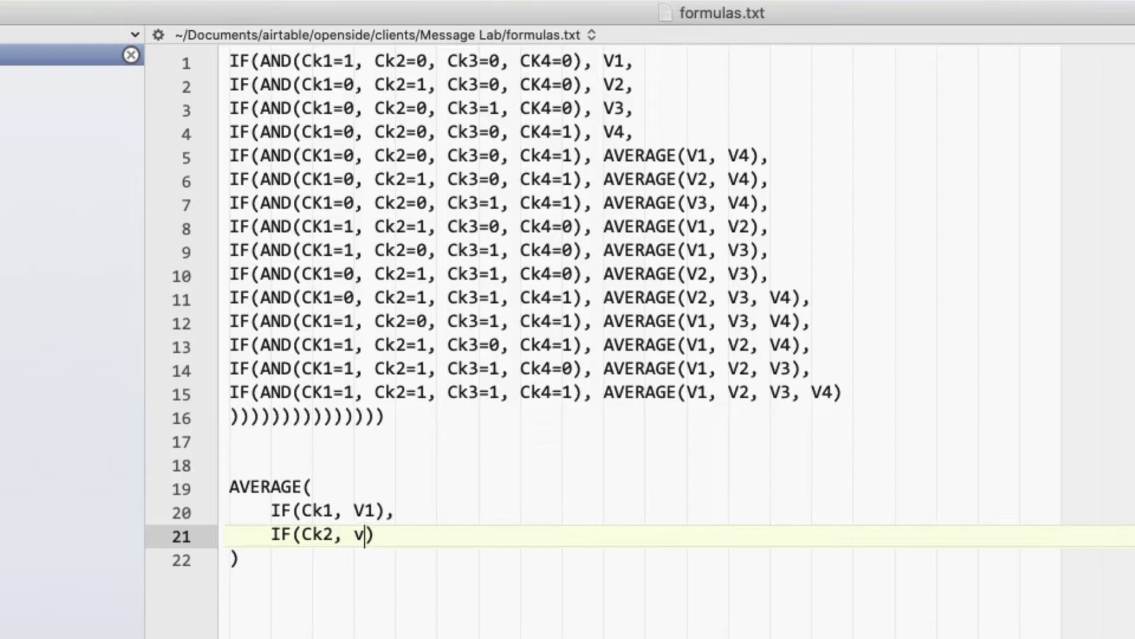
pyautogui.write('2')
pyautogui.press('super+z')
pyautogui.press('super+shift+z')
pyautogui.press('Right')
pyautogui.write(',')
pyautogui.press('Return')
# Add IF(Ck3, V3), and IF(Ck4, V4) on the following lines.
pyautogui.write('If(')
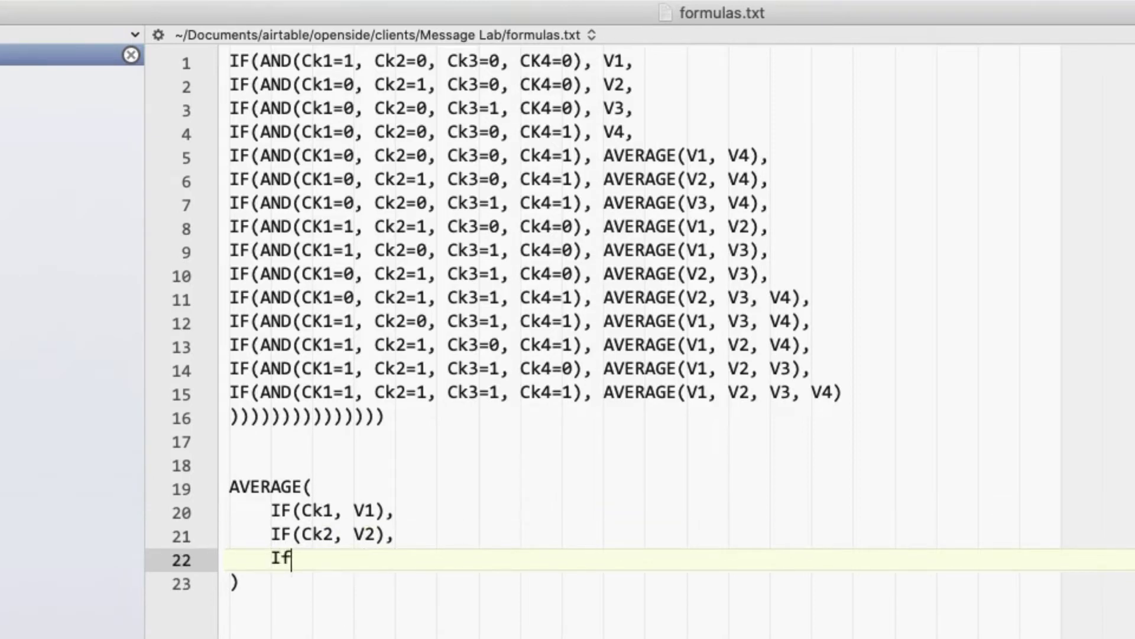
pyautogui.press('BackSpace')
pyautogui.press('BackSpace')
pyautogui.write('F(Ck3, V3)')
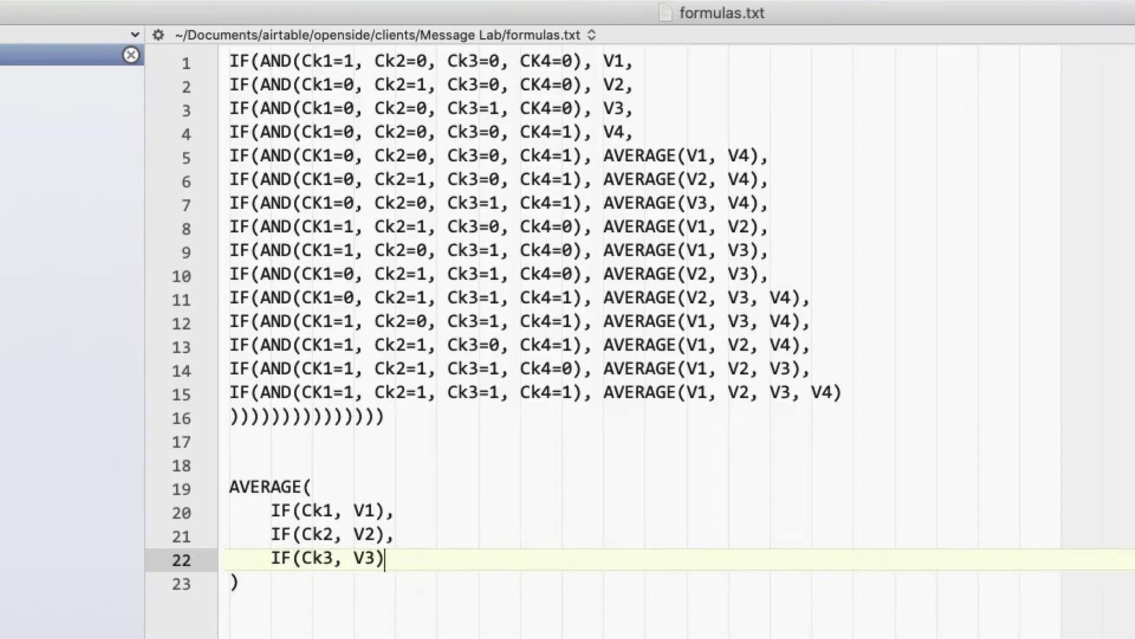
pyautogui.write(',')
pyautogui.press('Return')
pyautogui.write('IF(Ck4')
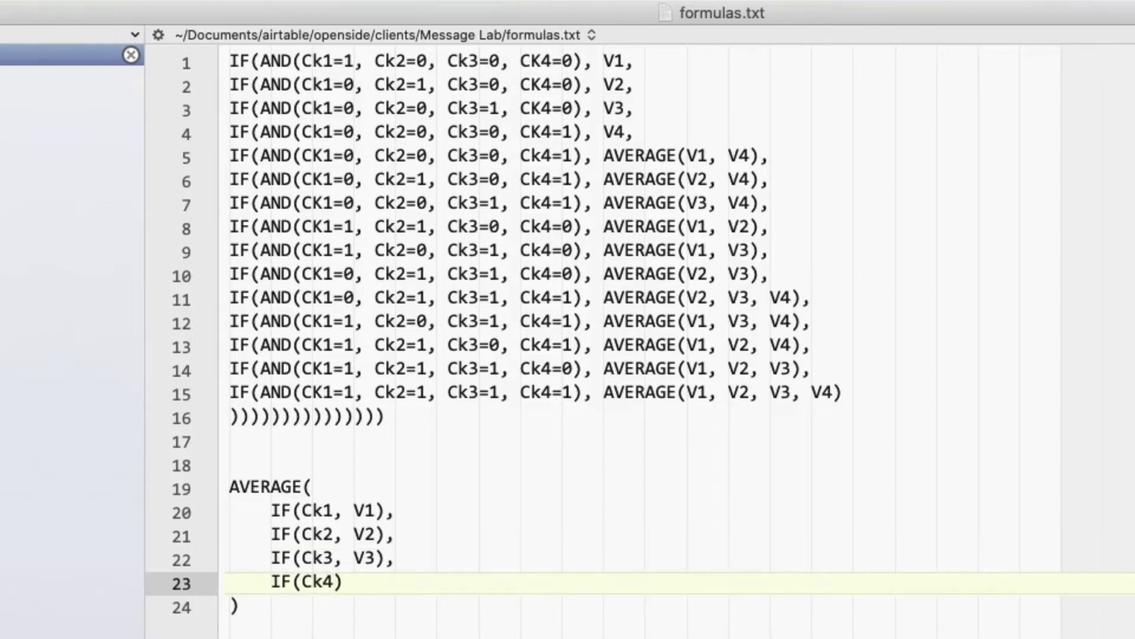
pyautogui.write(', V4')
# Replace the Result formula with the copied AVERAGE(IF(Ck1,V1),…,IF(Ck4,V4)) formula and save it.
pyautogui.moveTo(231, 487); pyautogui.dragTo(273, 626)
pyautogui.hotkey('ctrl', 'c')
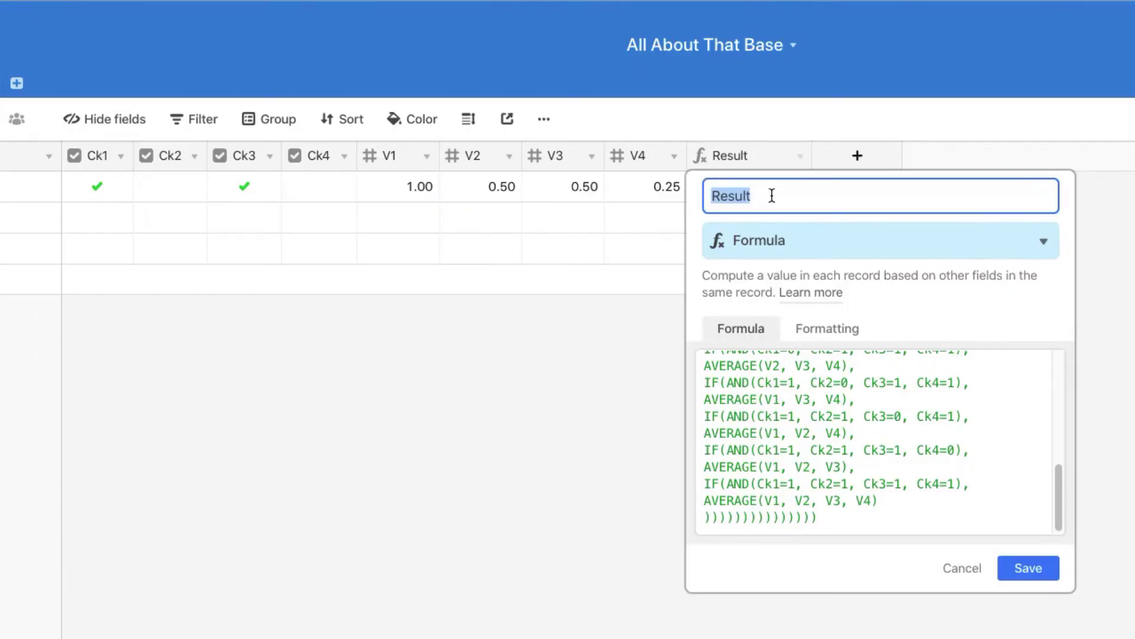
pyautogui.click(874, 472)
pyautogui.hotkey('ctrl', 'a')
pyautogui.hotkey('ctrl', 'v')
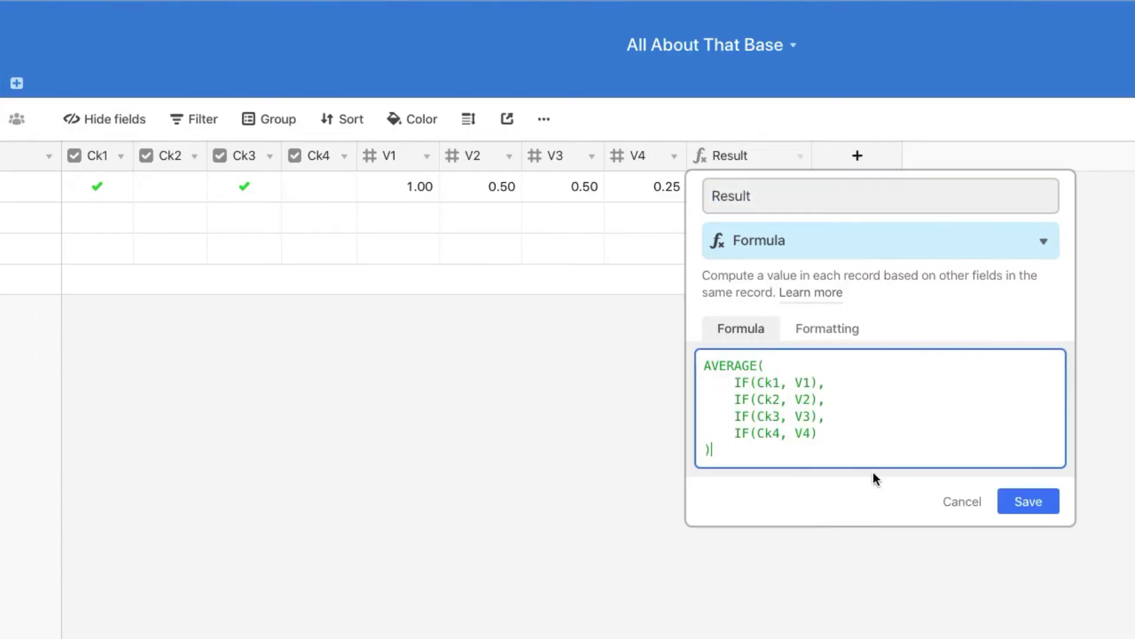
pyautogui.click(1035, 507)
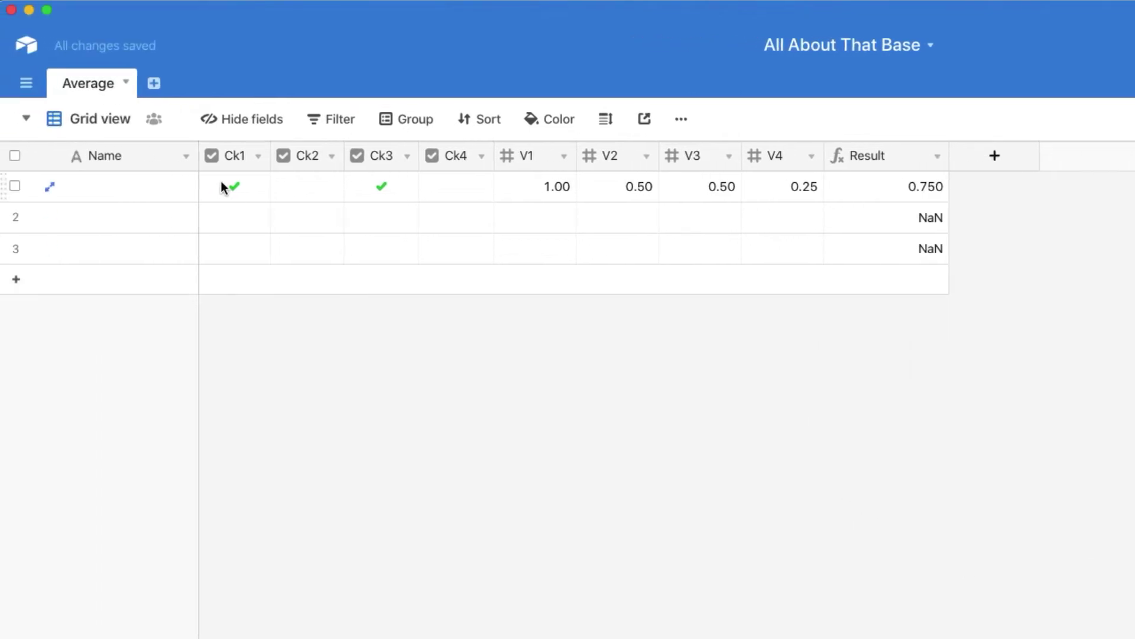
# In row 1, tick Ck2 and Ck4, then untick Ck1, Ck3 and Ck4 to test the average.
pyautogui.click(316, 188)
pyautogui.click(314, 190)
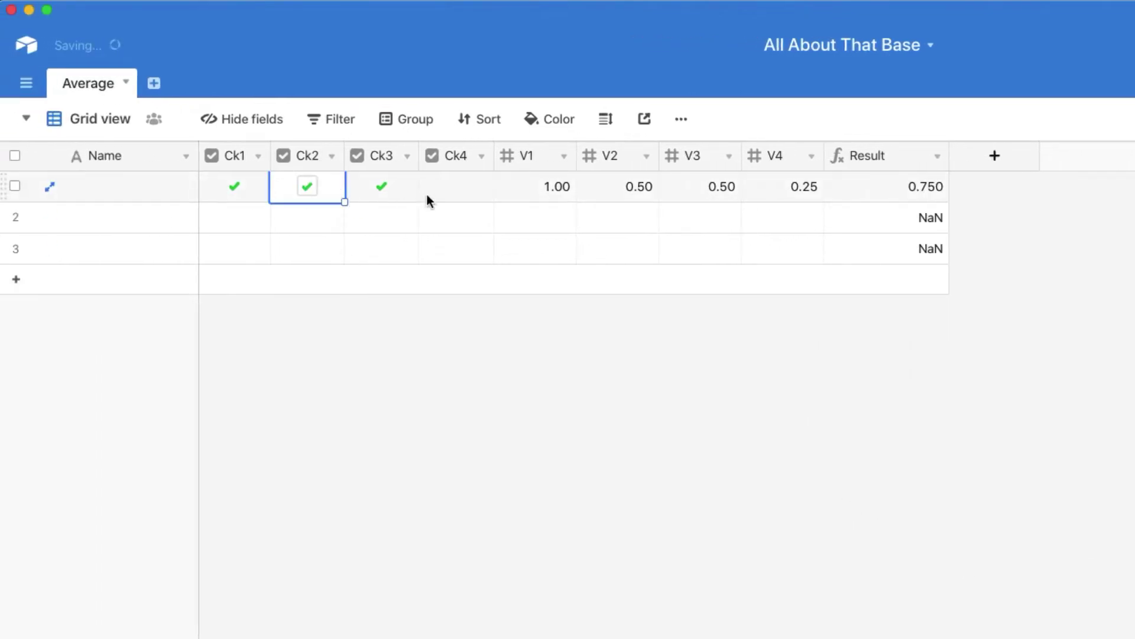
pyautogui.click(453, 191)
pyautogui.click(456, 189)
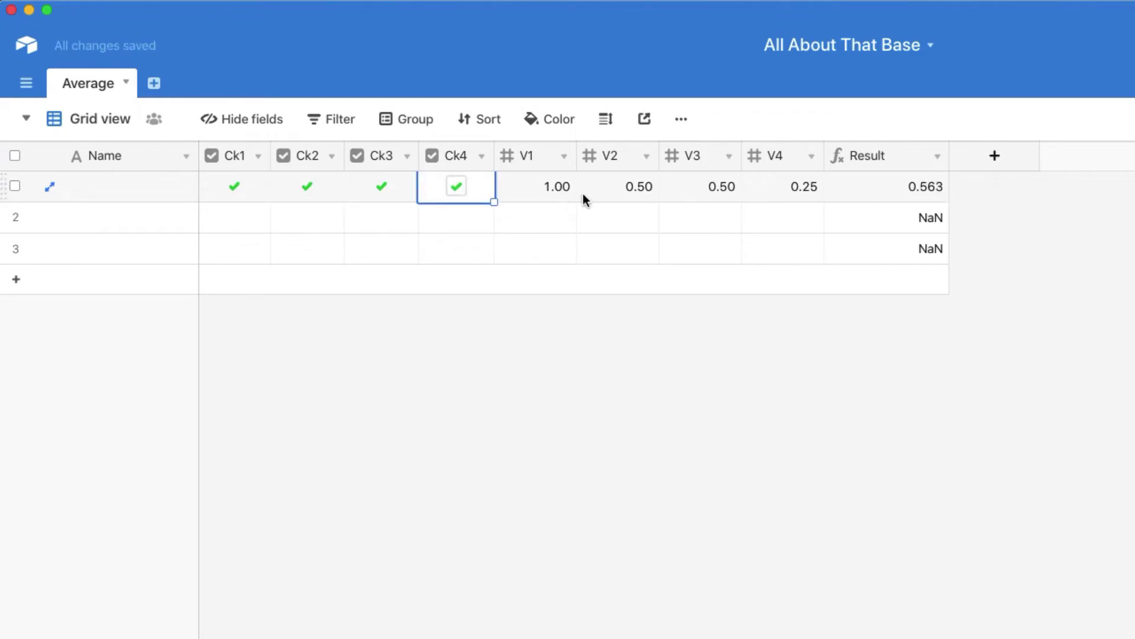
pyautogui.click(247, 186)
pyautogui.click(247, 187)
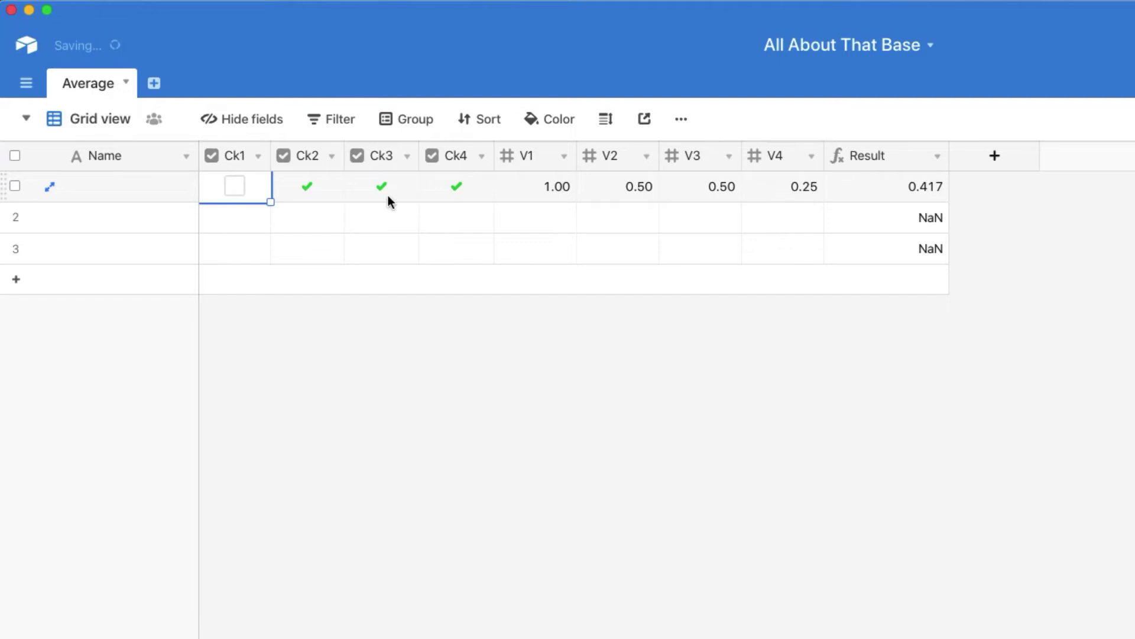
pyautogui.click(383, 192)
pyautogui.click(382, 191)
pyautogui.click(440, 190)
pyautogui.click(445, 192)
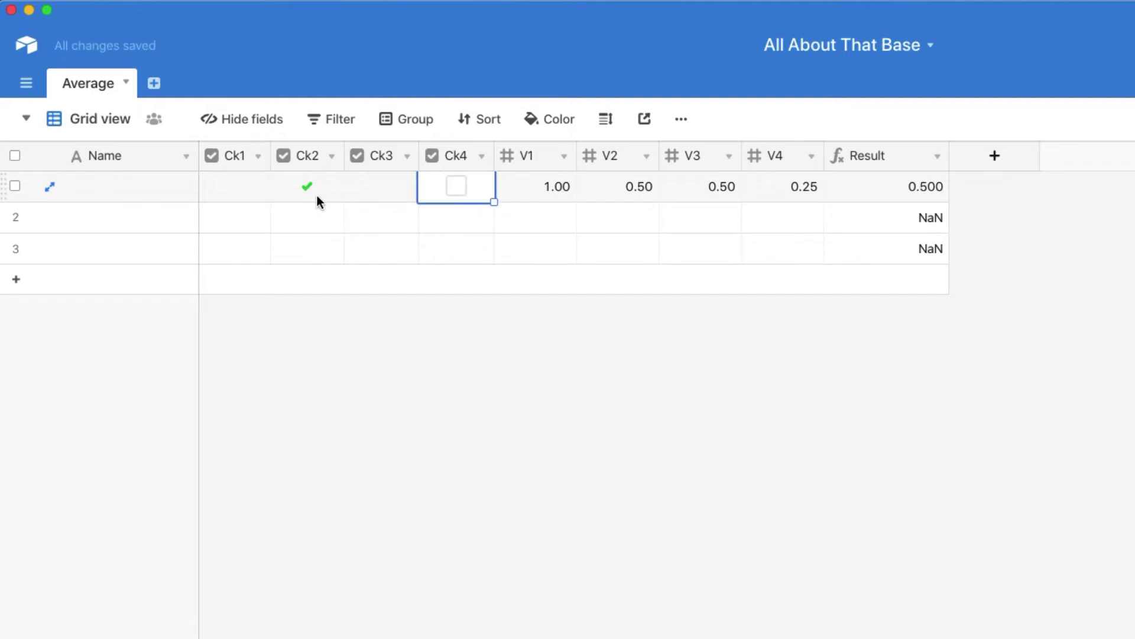
pyautogui.click(1020, 205)
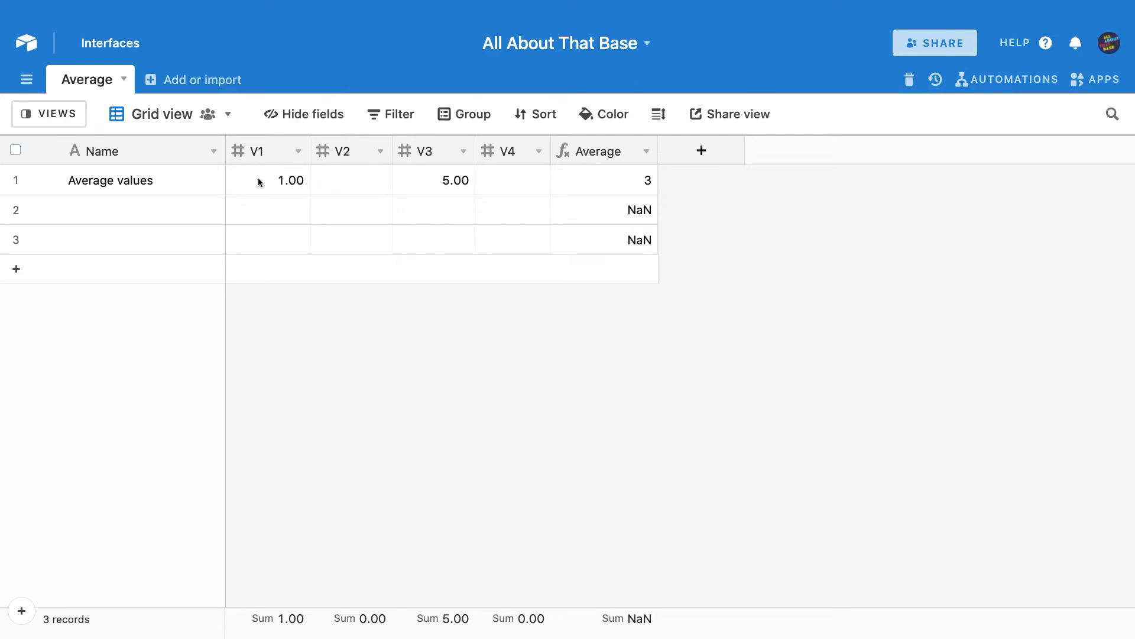
# Change the Average formula to IF(SUM(V1, V2, V3, V4), AVERAGE(V1, V2, V3, V4)) and save.
pyautogui.doubleClick(596, 152)
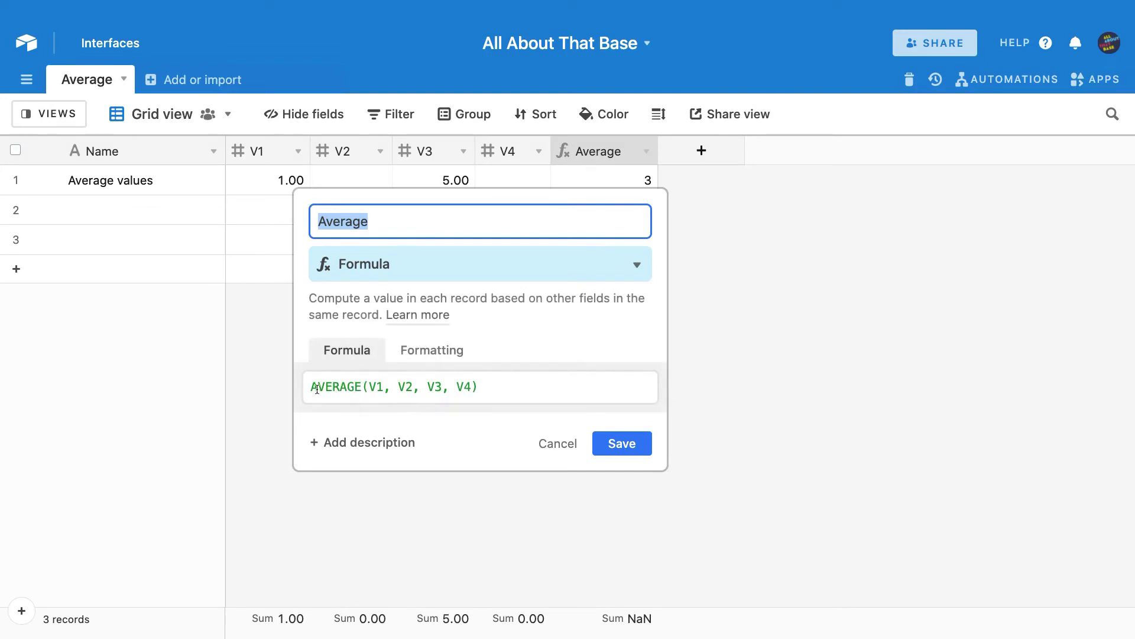
pyautogui.click(317, 388)
pyautogui.write('IF(')
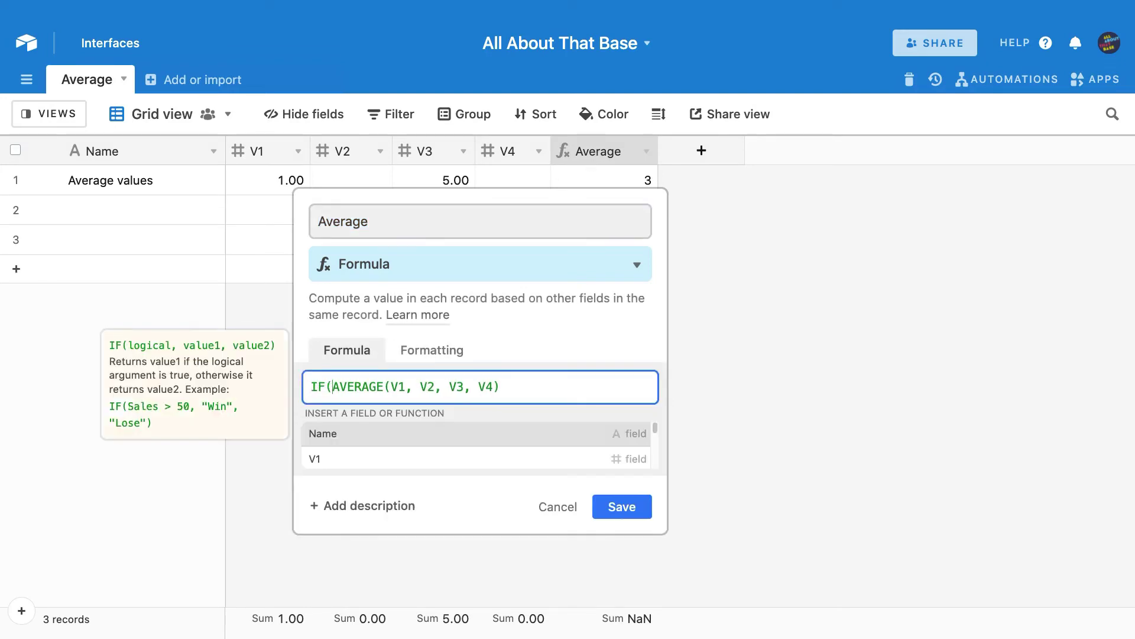
pyautogui.write('SUM(')
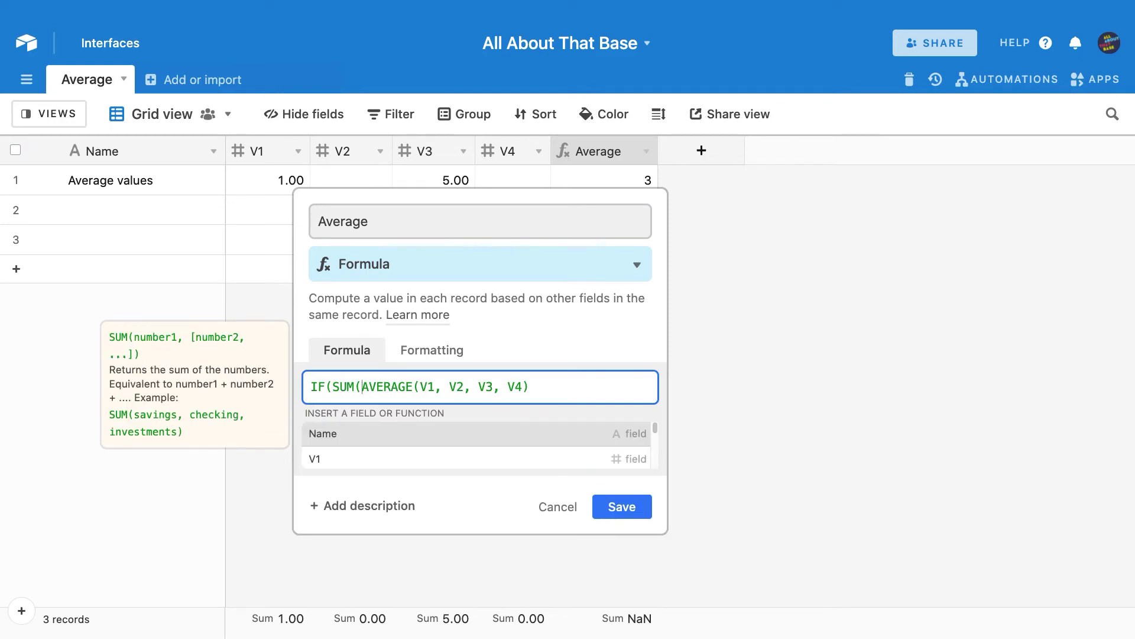
pyautogui.write('V1, V2, V3')
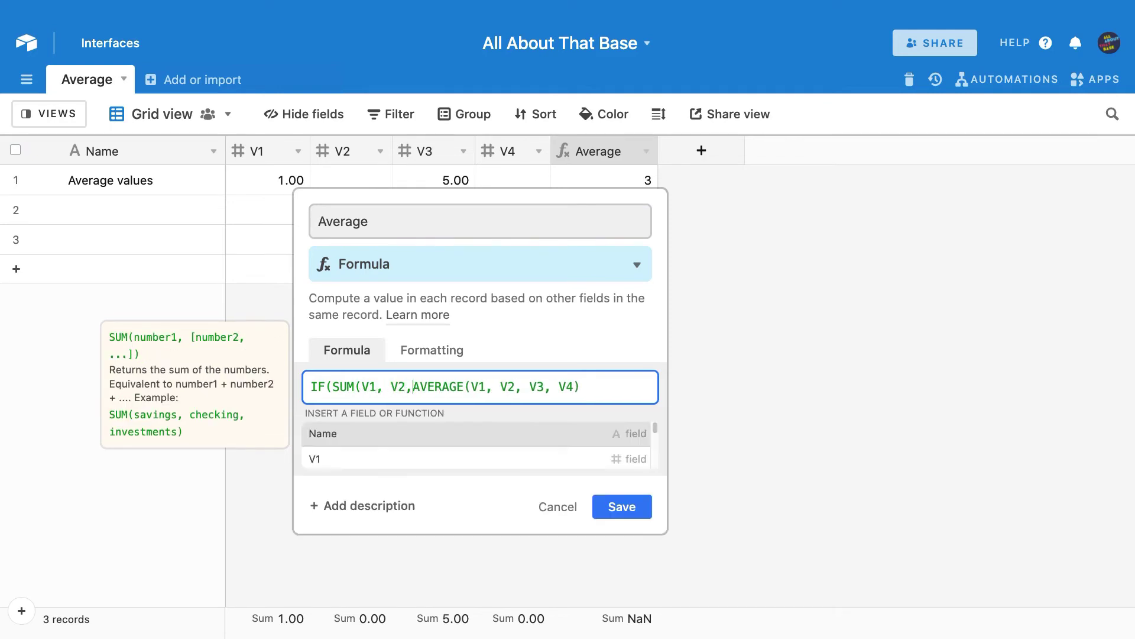
pyautogui.write(', V4)')
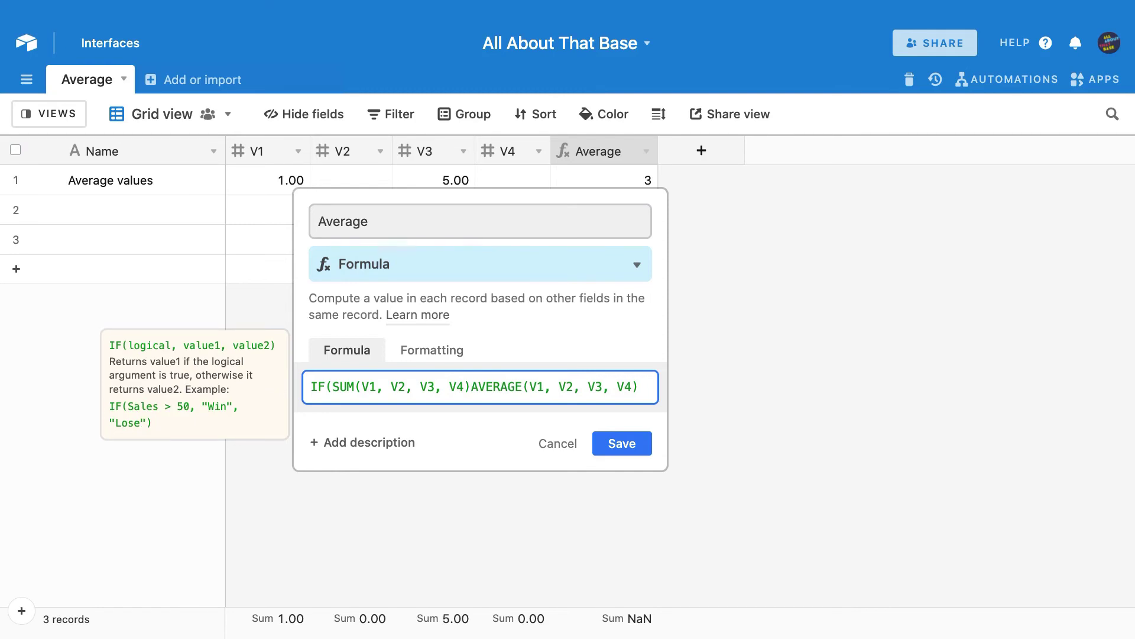
pyautogui.write(', AVERAGE(V1, V2, V3, V4')
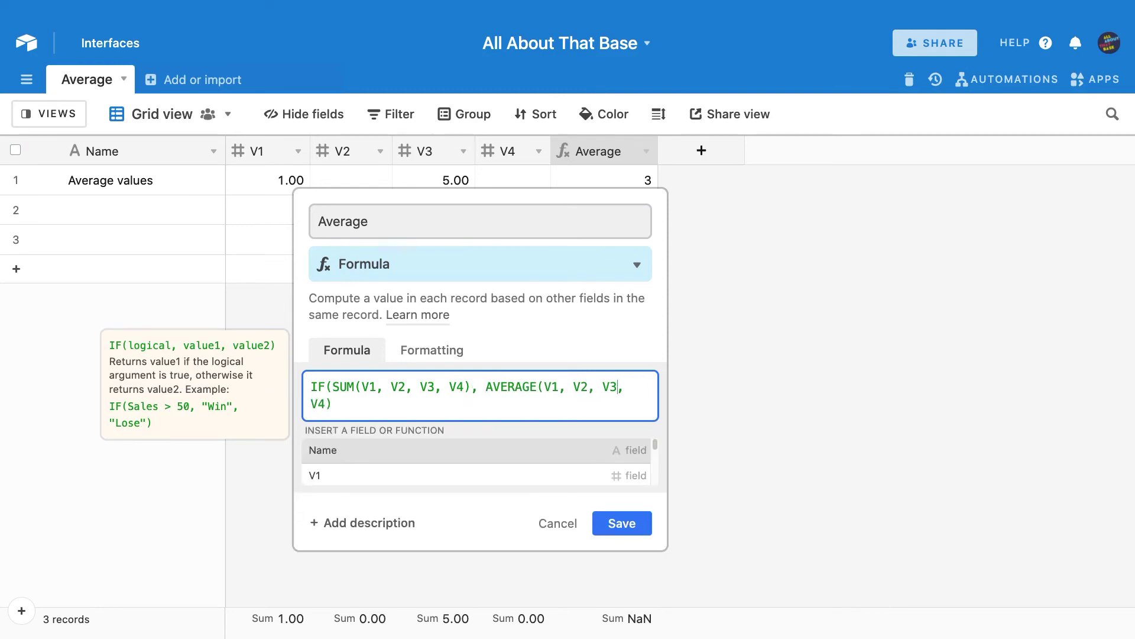
pyautogui.write(')')
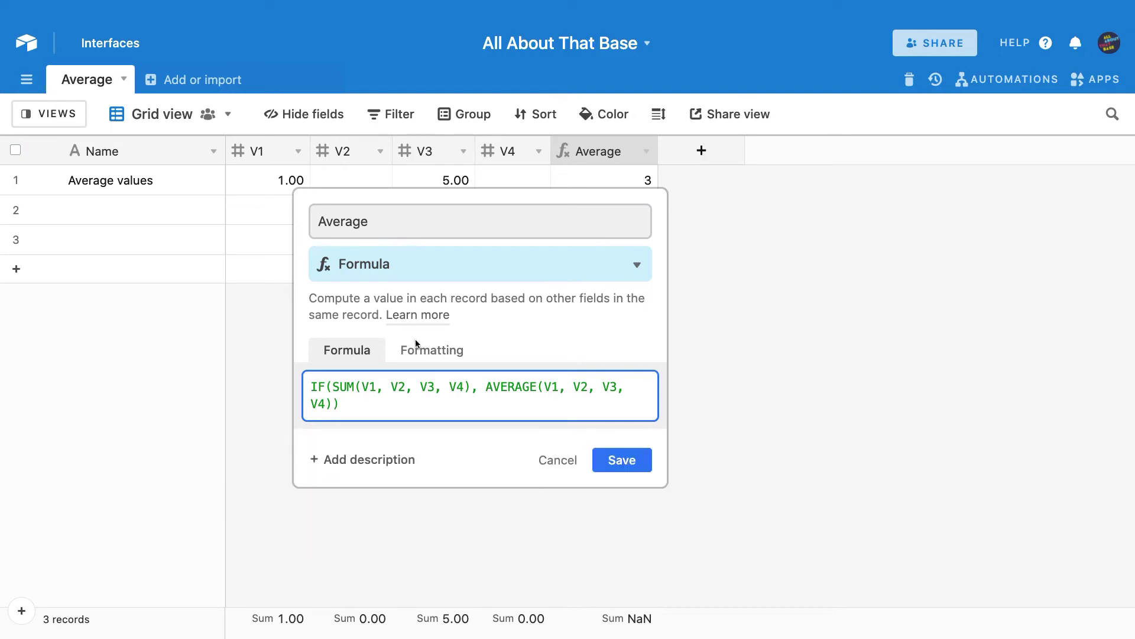
pyautogui.click(615, 464)
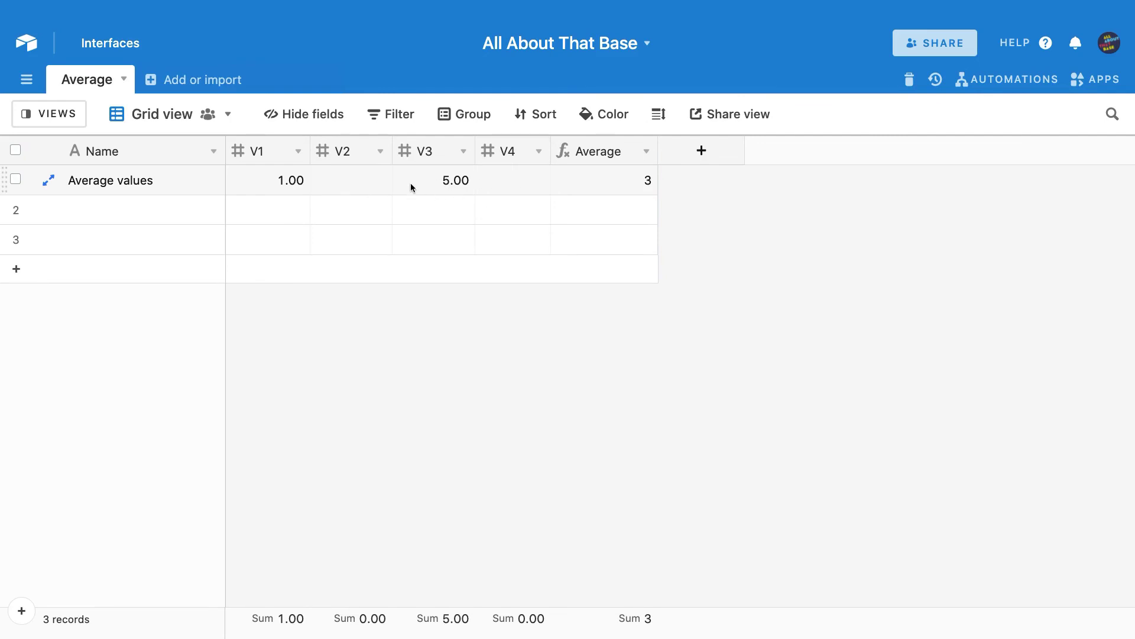
# Enter 0 in row 1's V2 so Average drops to 2, then clear it to restore 3.
pyautogui.click(361, 189)
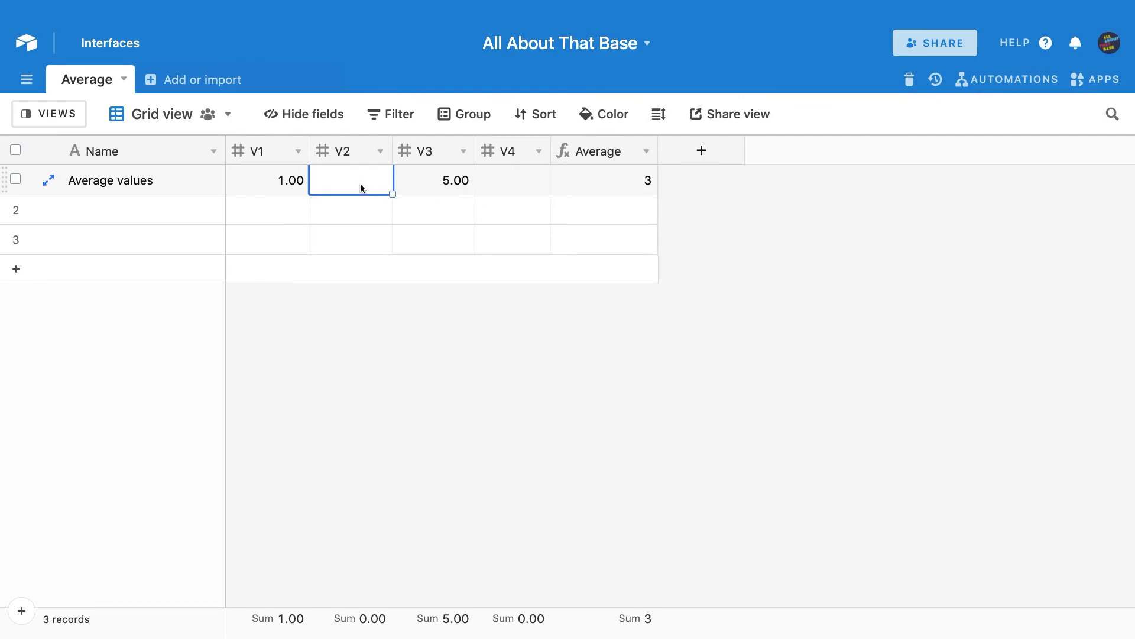
pyautogui.write('0')
pyautogui.press('Return')
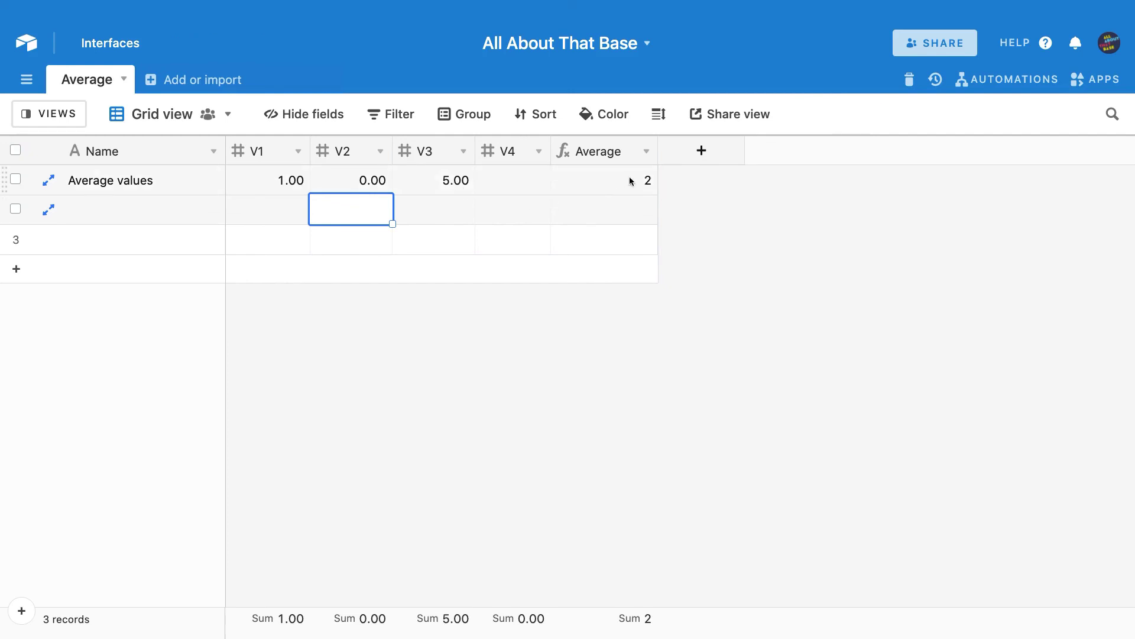
pyautogui.click(373, 184)
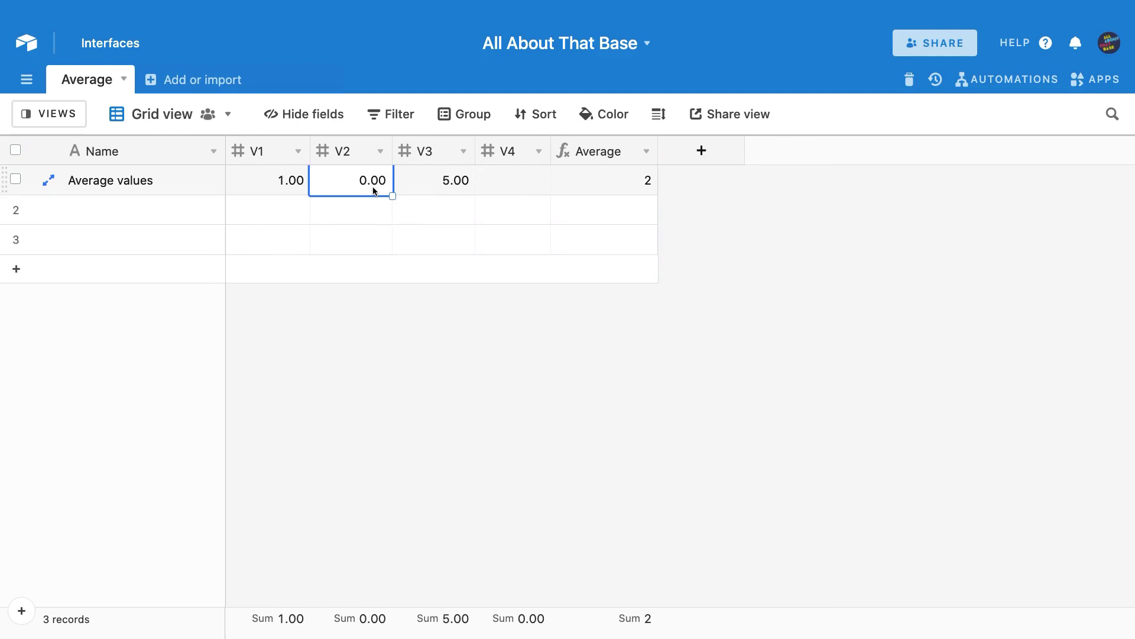
pyautogui.press('BackSpace')
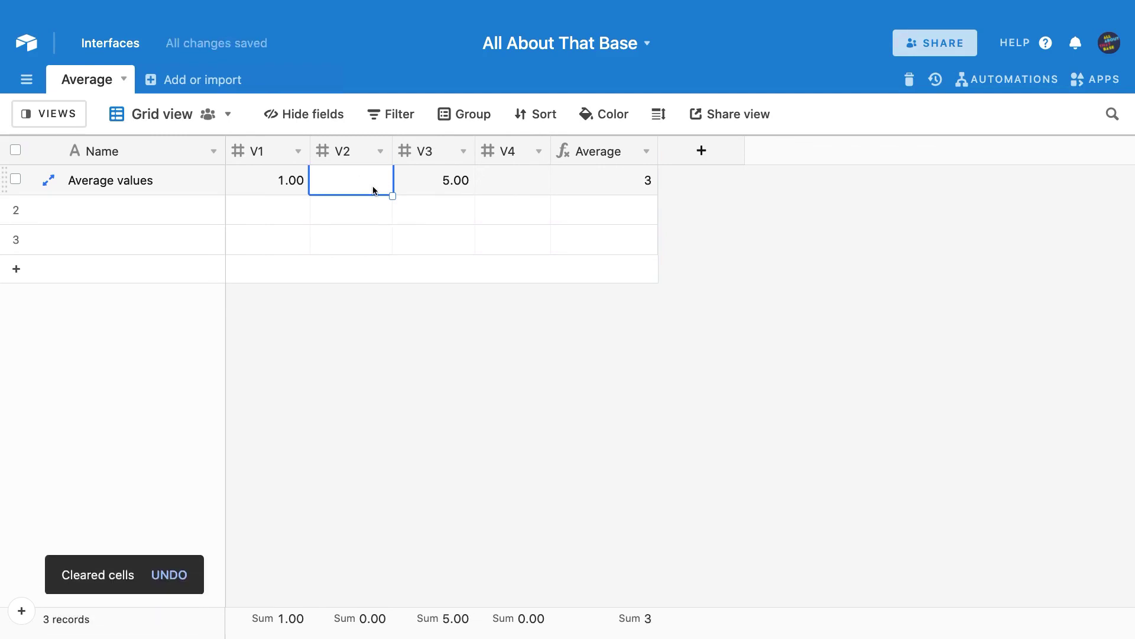
pyautogui.click(689, 198)
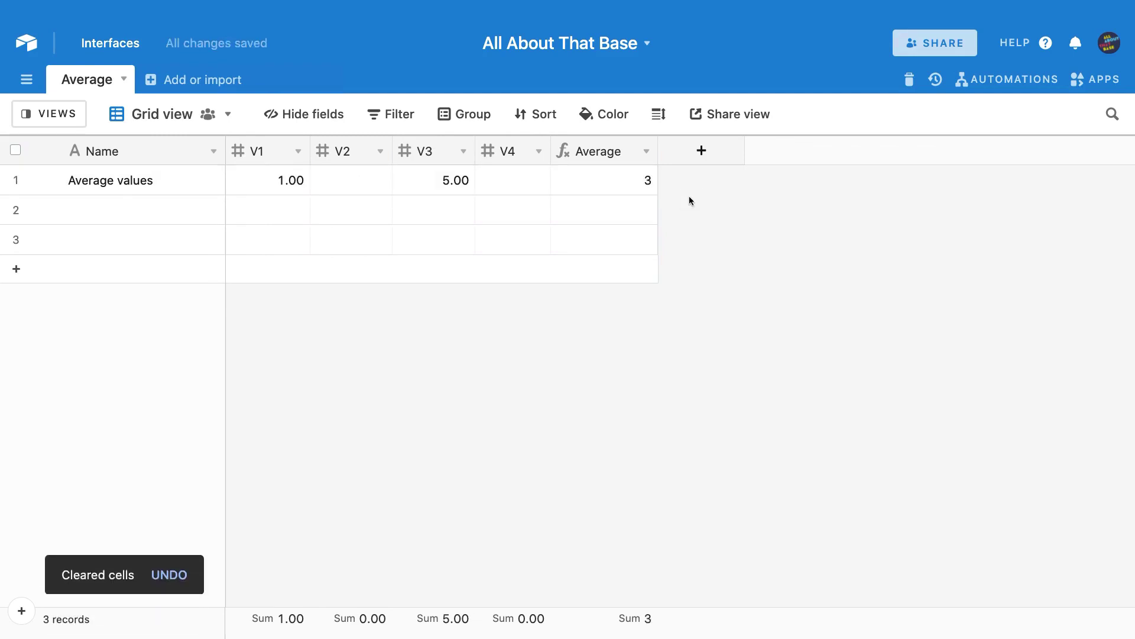